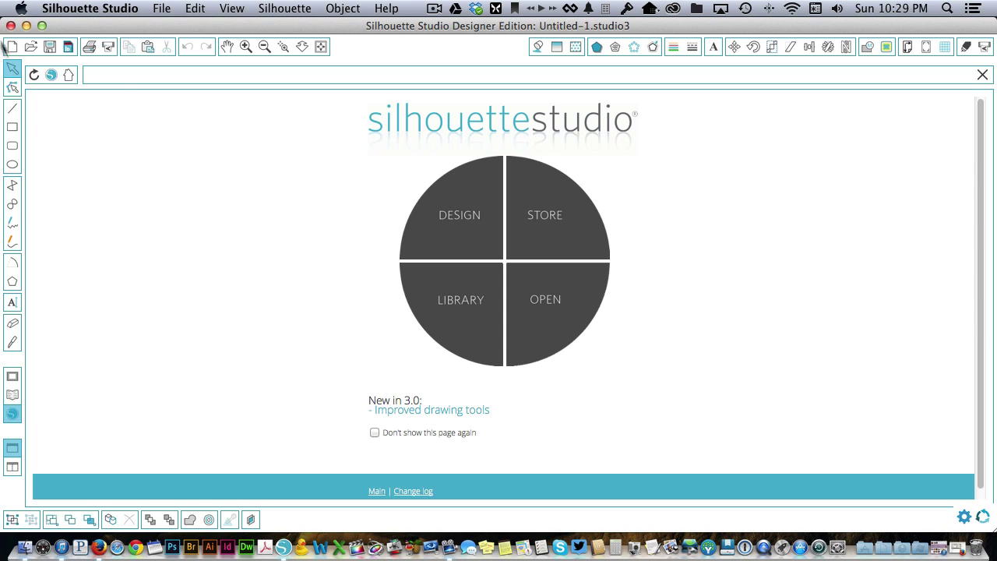
Step: Bring up the Open file dialog, which shows the Digi Stamps folder
click(31, 48)
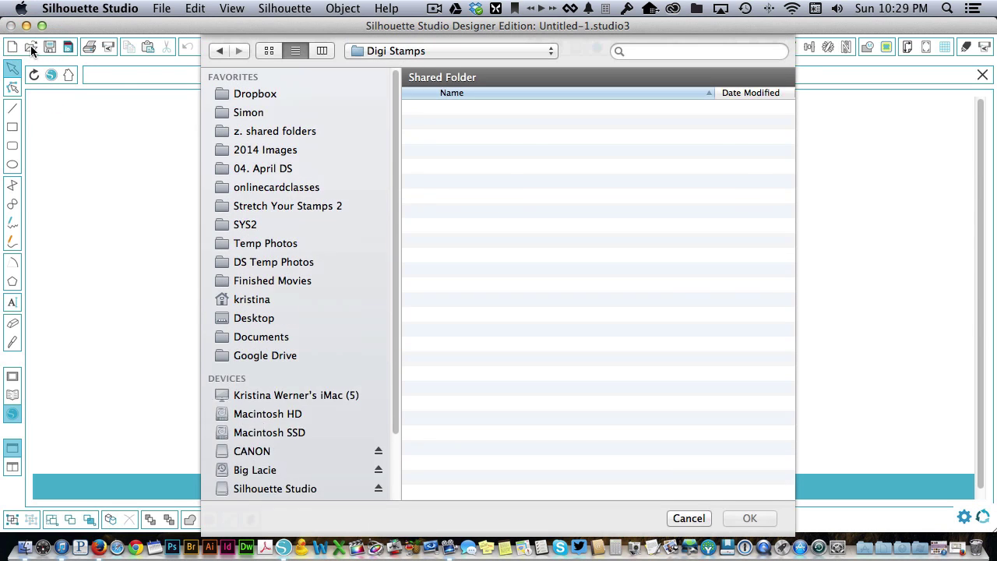
Step: Go to Summertime Kit > Studio and open Summertime Elements 1.studio
click(407, 53)
click(409, 68)
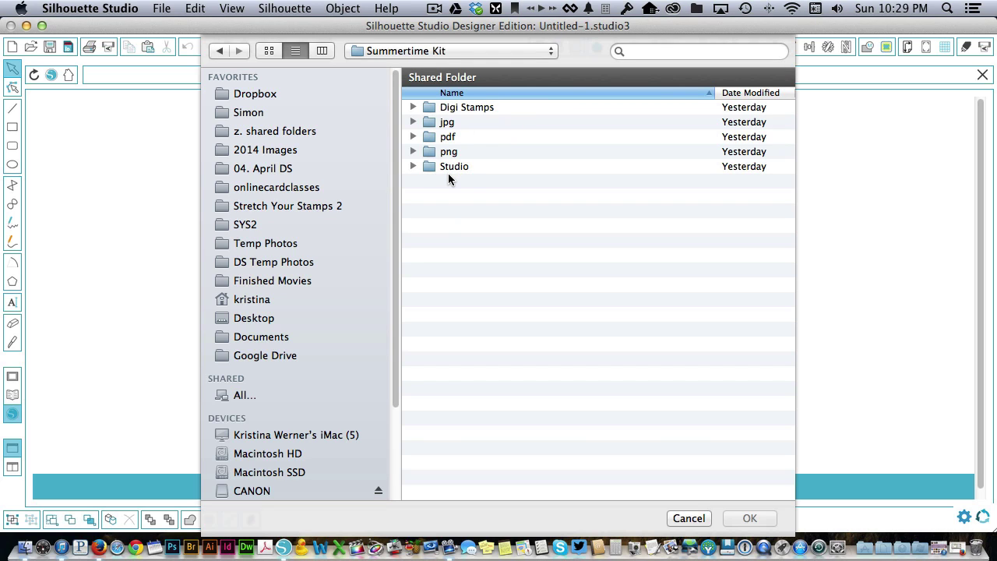
double_click(448, 167)
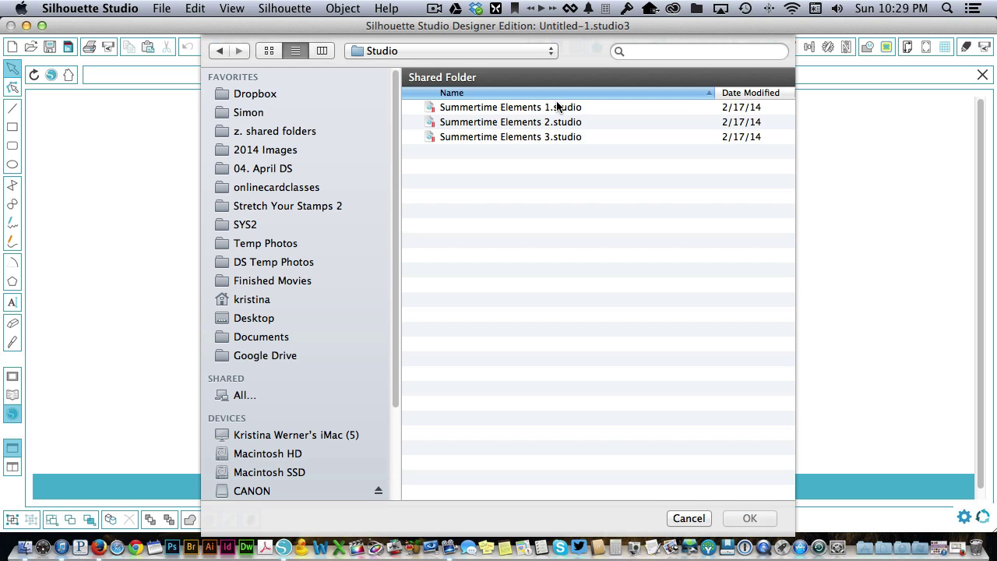
double_click(504, 106)
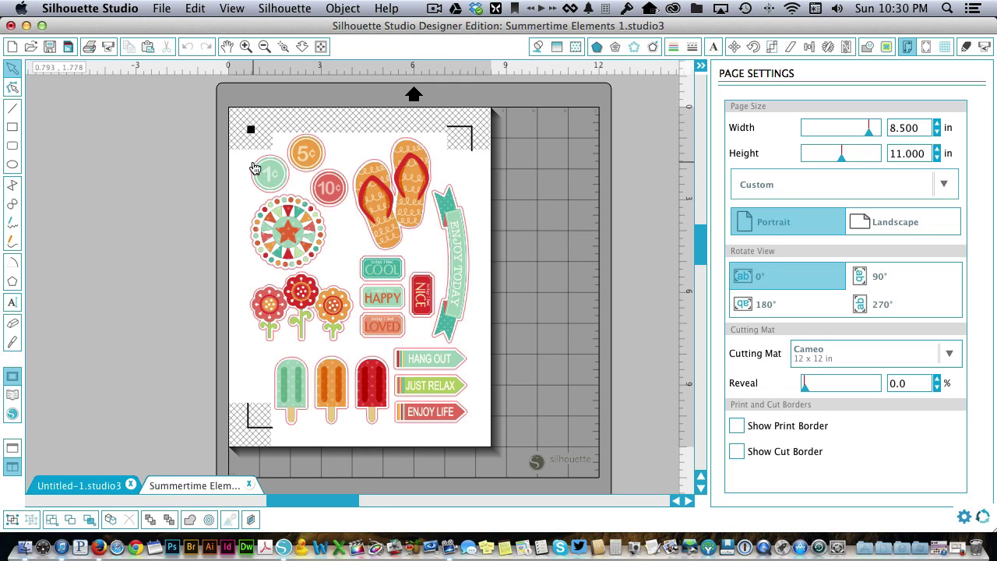
Step: Open the print settings for the Summertime Elements 1 sticker sheet
click(89, 49)
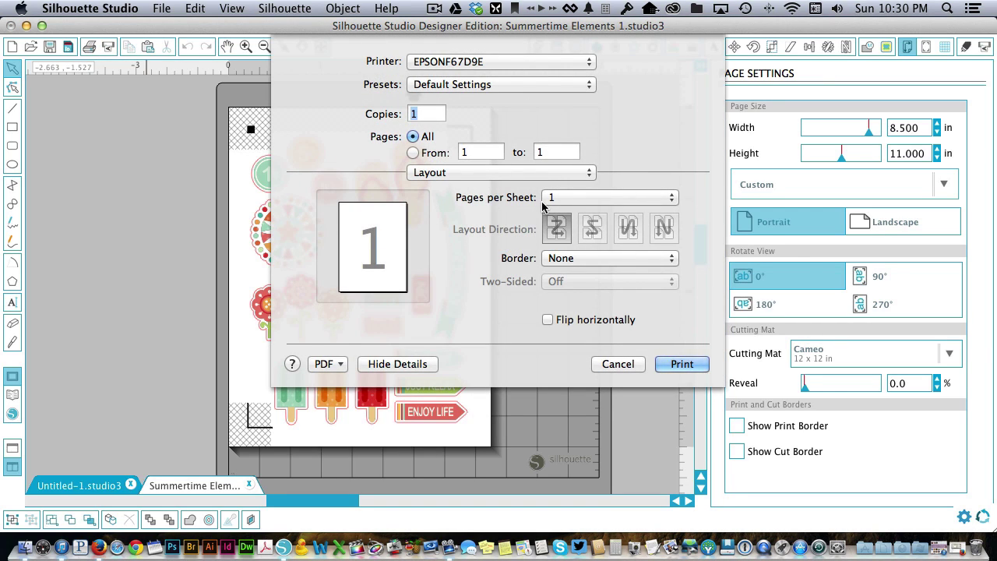
click(480, 174)
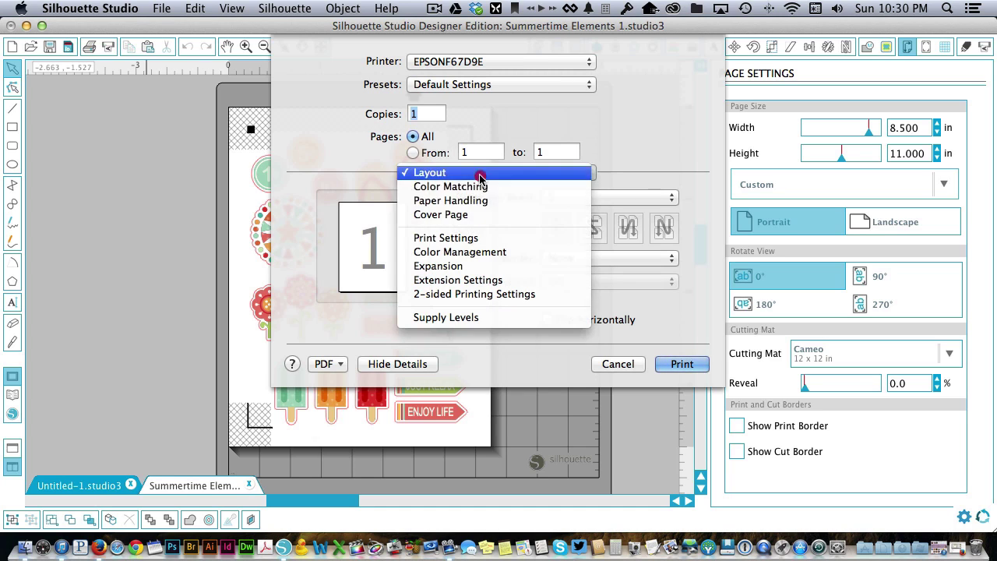
click(460, 238)
click(513, 221)
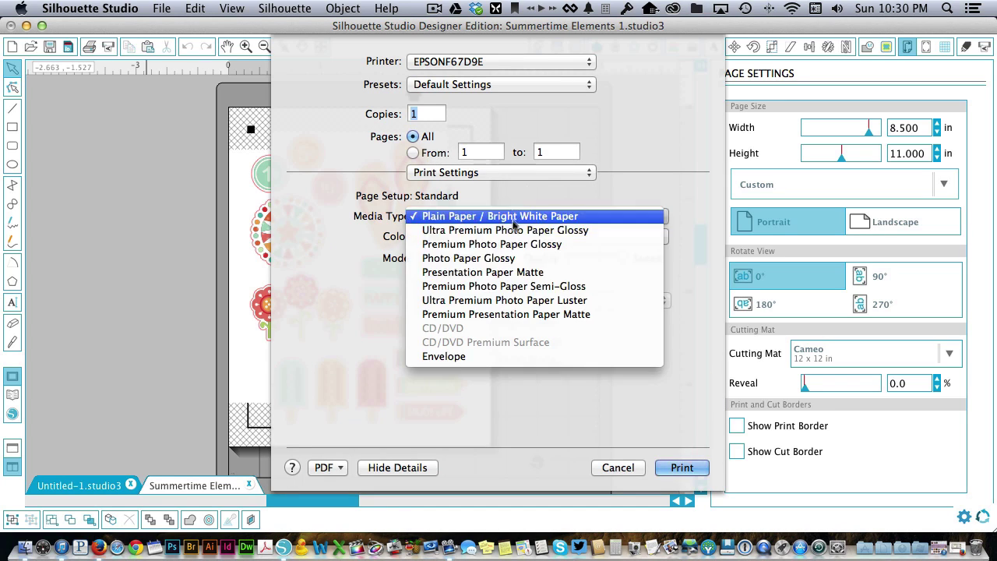
click(501, 272)
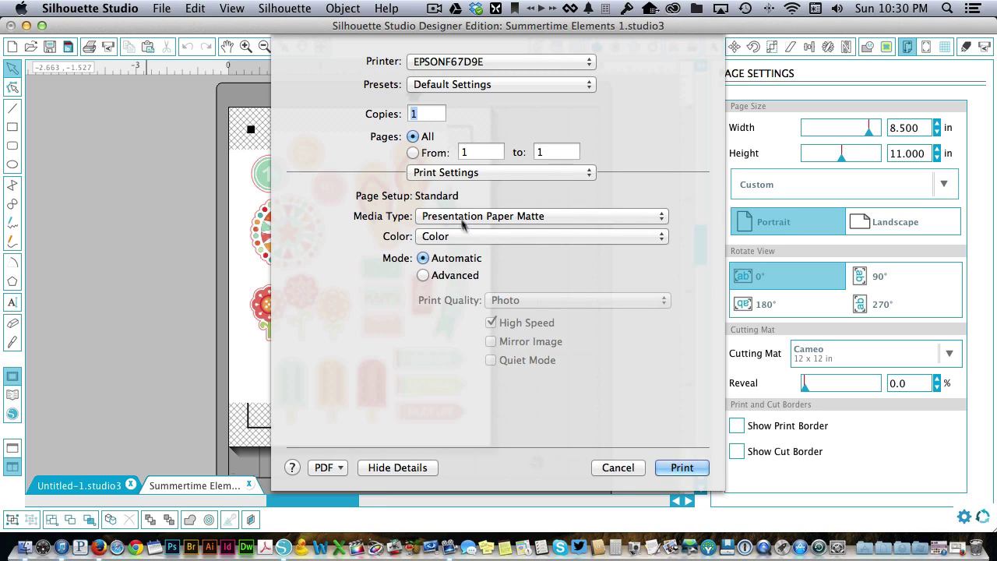
click(422, 275)
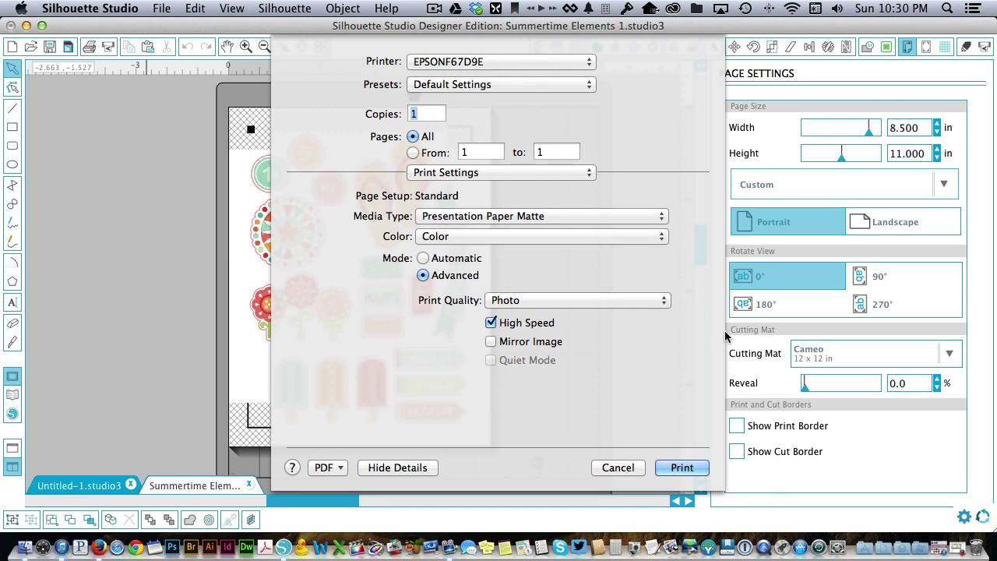
click(618, 467)
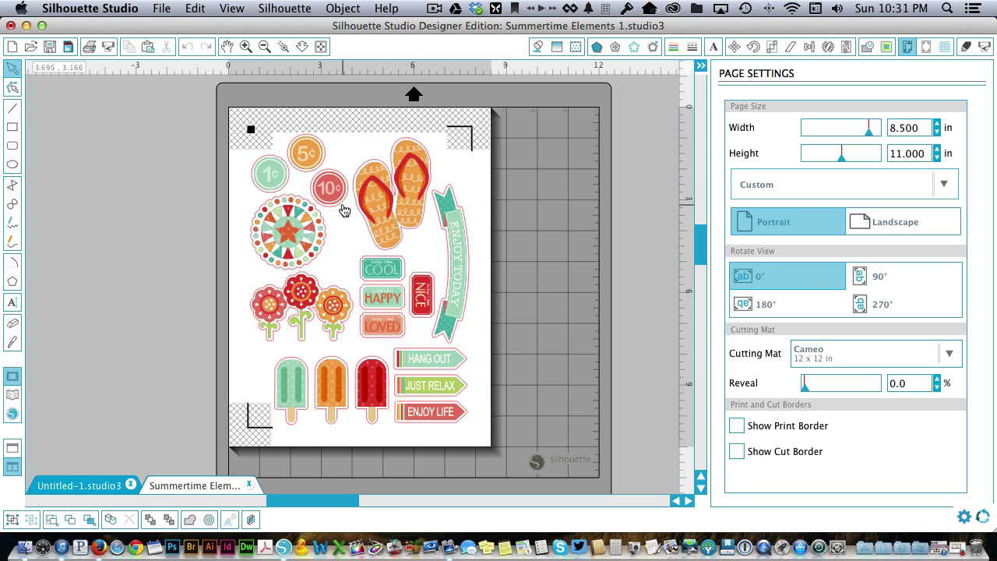
click(107, 49)
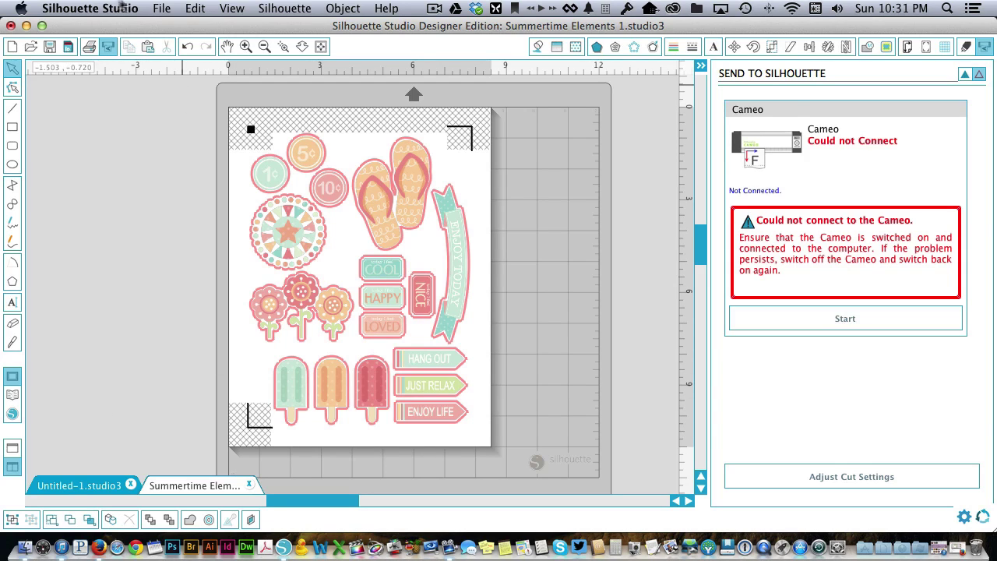
Step: Open Summertime Elements 2.studio and Summertime Elements 3.studio in new tabs
click(33, 50)
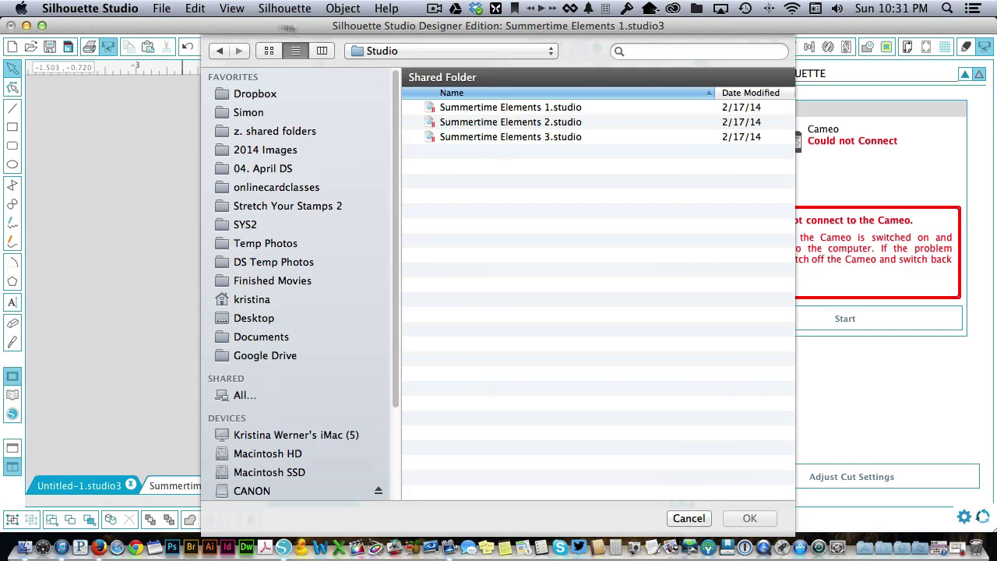
double_click(497, 123)
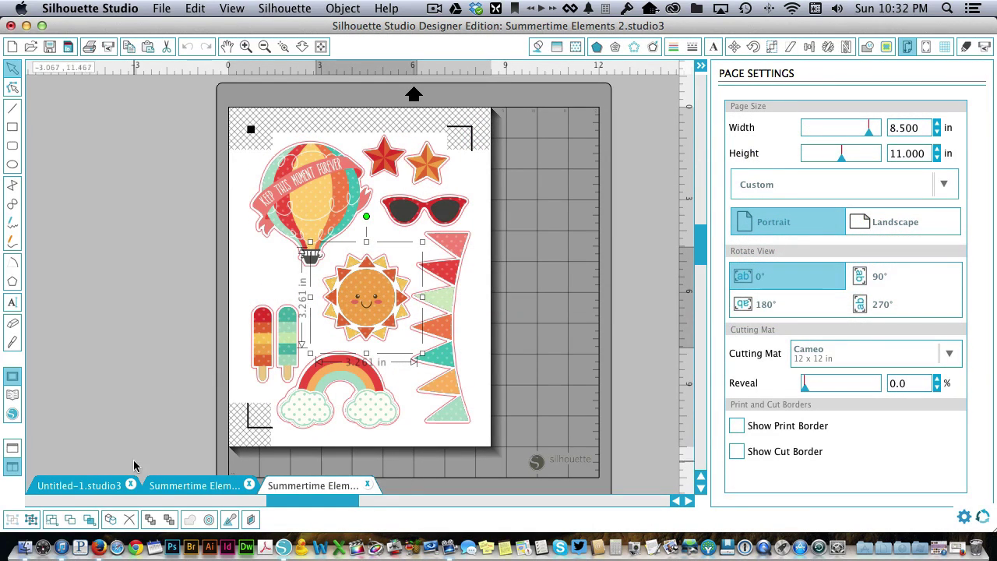
click(31, 47)
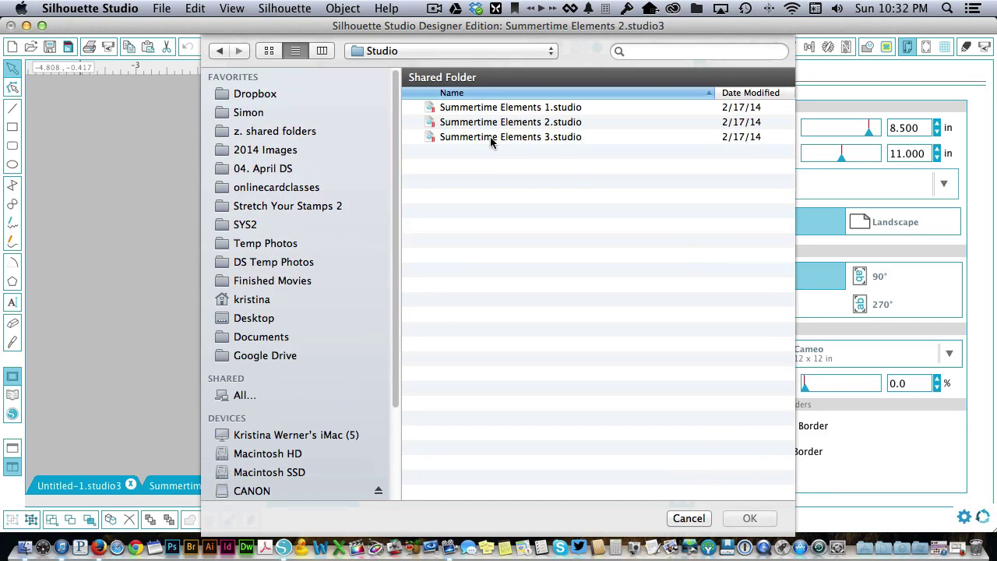
double_click(490, 137)
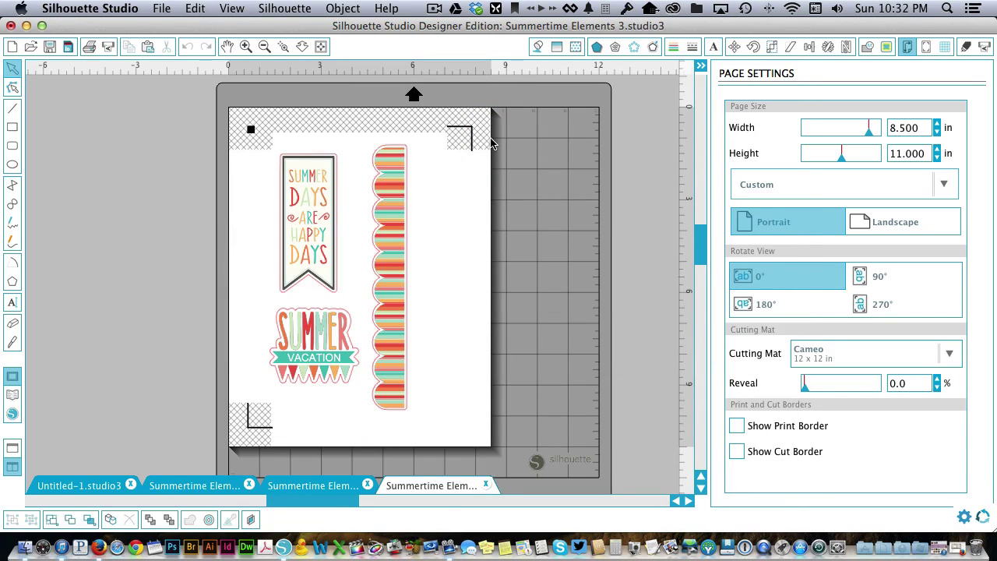
Step: In a new Open dialog, go to Summertime Kit > Digi Stamps and select Summer Anya.studio
click(31, 47)
click(441, 52)
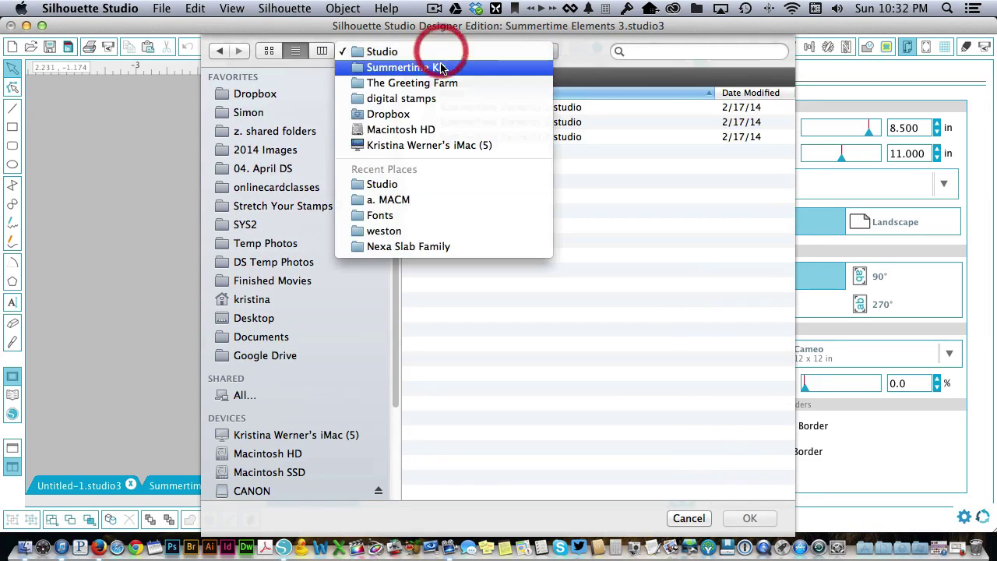
click(439, 68)
double_click(454, 107)
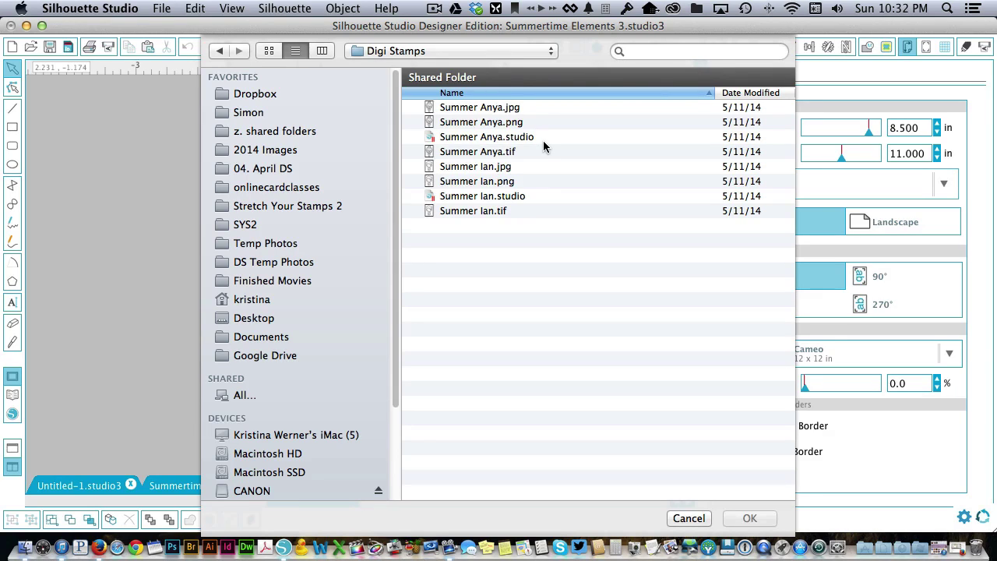
click(470, 138)
Step: Open Summer Anya.studio with its four outlined Anya figures
double_click(469, 138)
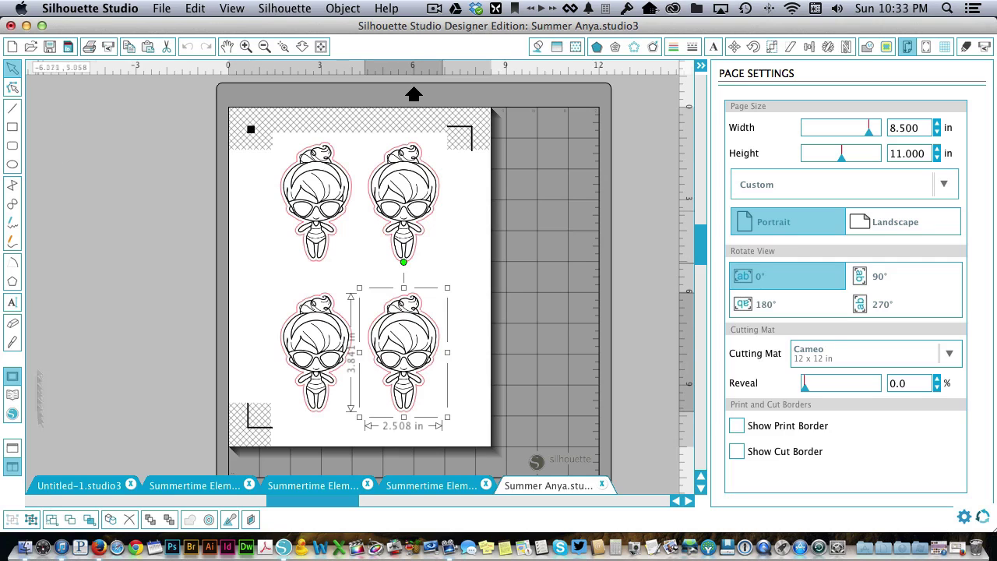
Step: Open Summer Ian.studio, then return to the Summertime Kit folder in a new Open dialog
click(32, 46)
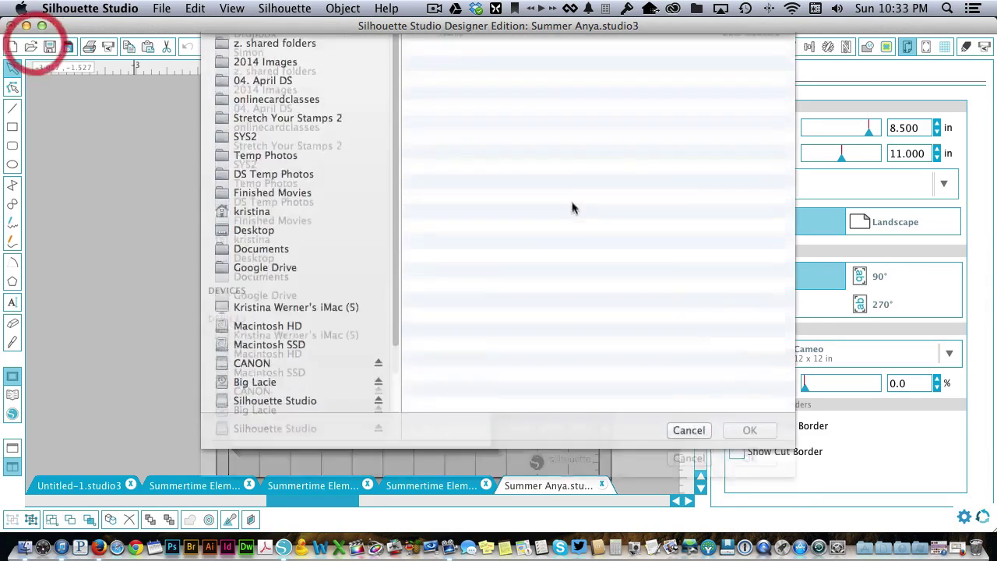
double_click(491, 196)
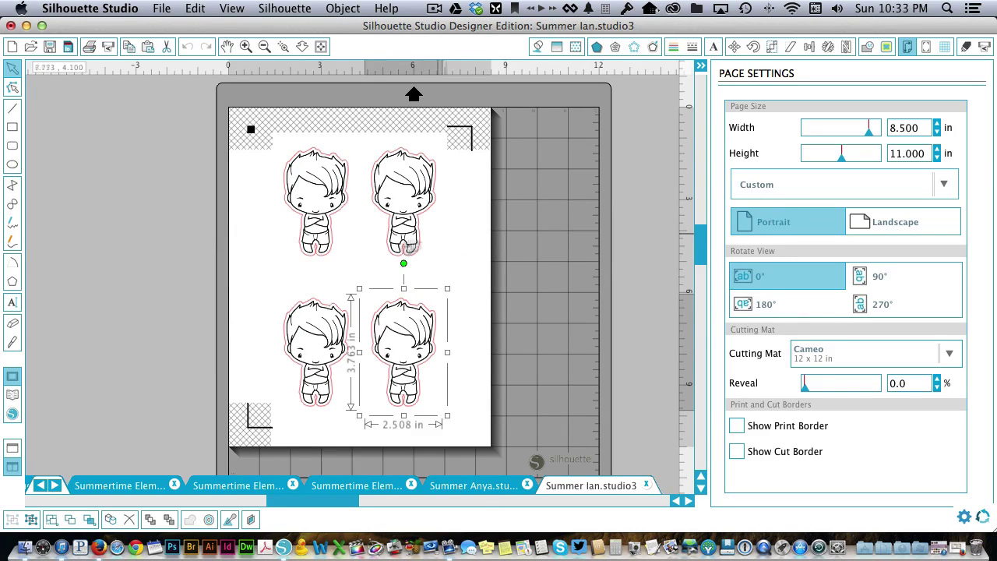
click(32, 46)
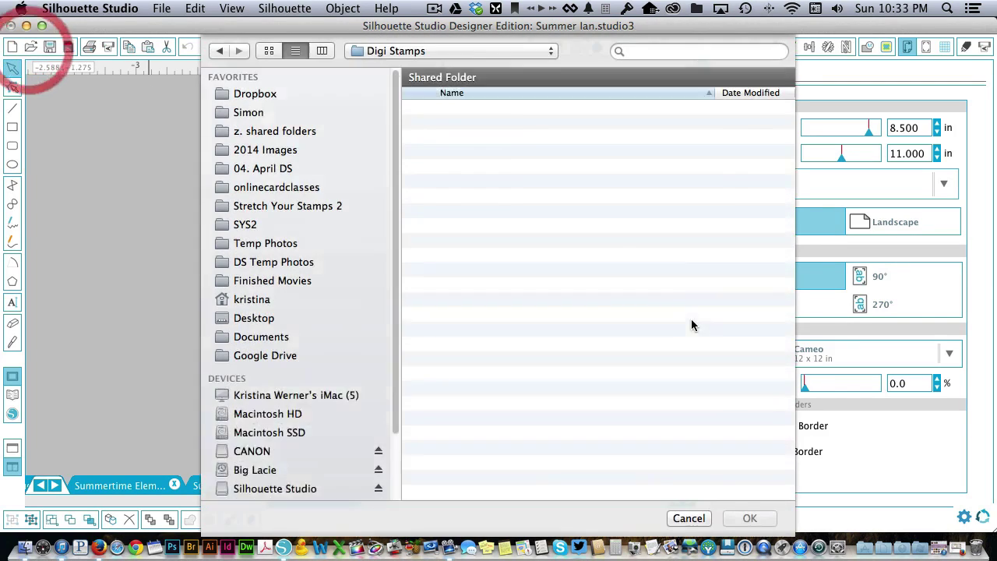
click(408, 52)
click(408, 66)
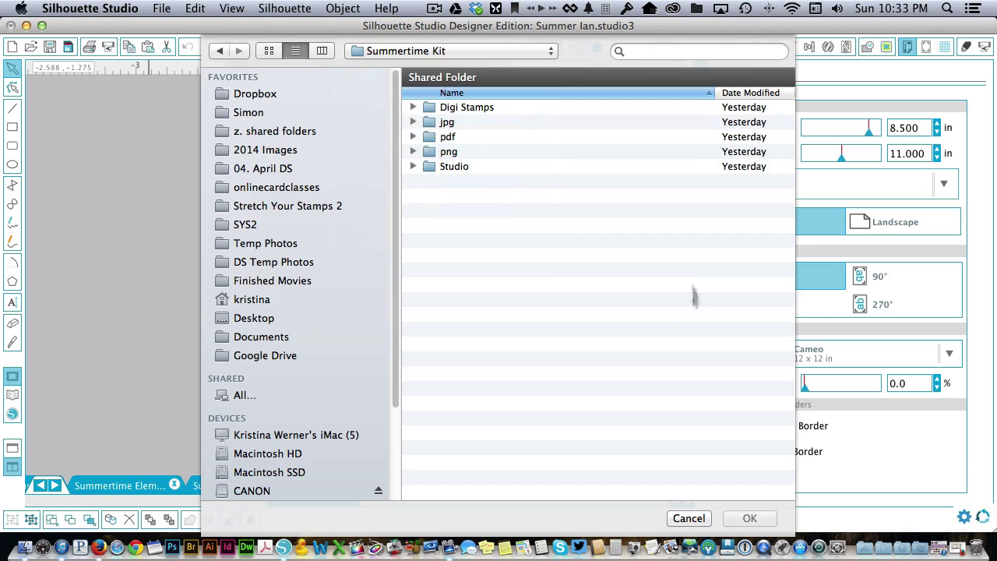
Step: Browse the jpg and pdf folders in Summertime Kit, then cancel the dialog
double_click(452, 125)
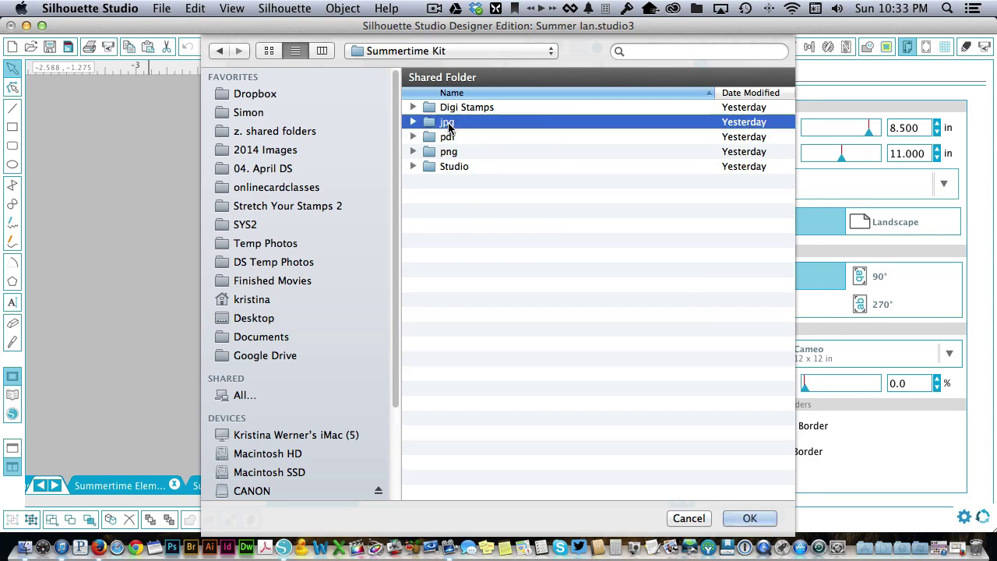
click(459, 51)
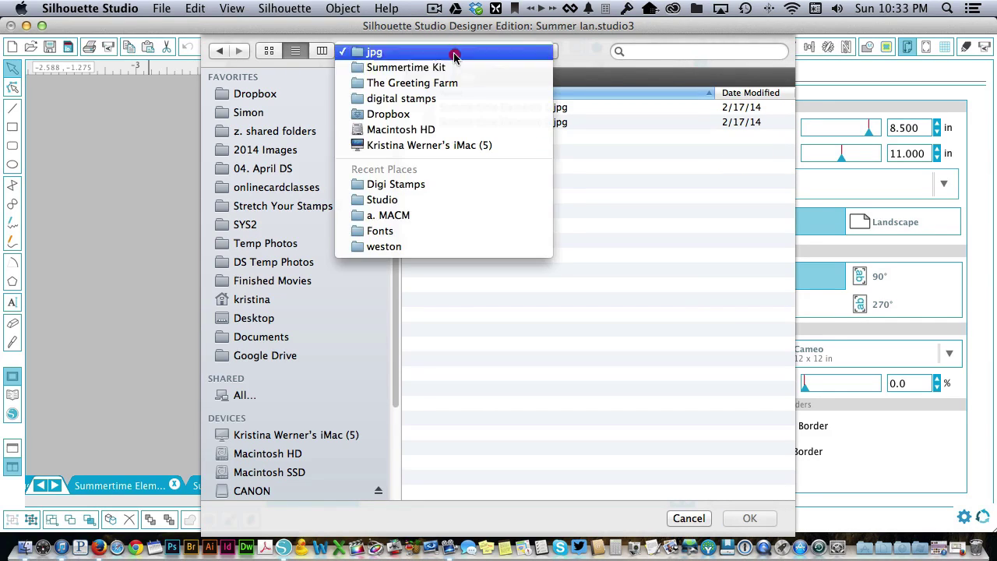
click(452, 68)
double_click(438, 132)
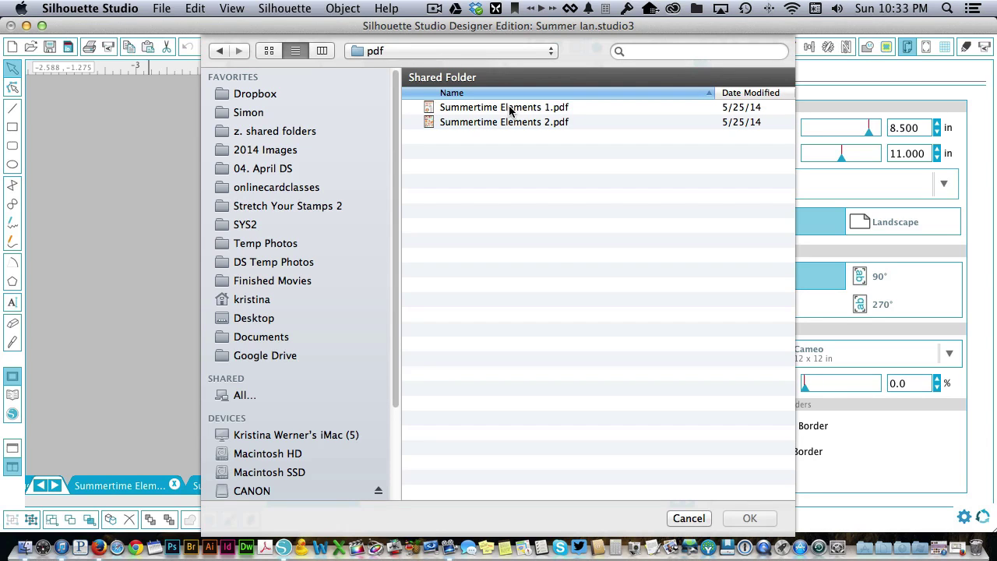
click(529, 47)
click(490, 68)
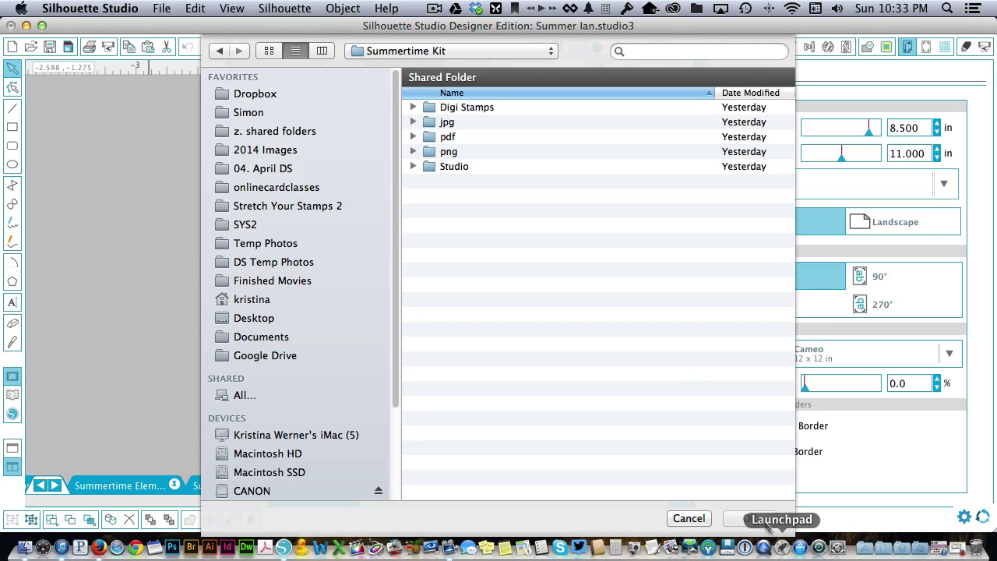
click(689, 518)
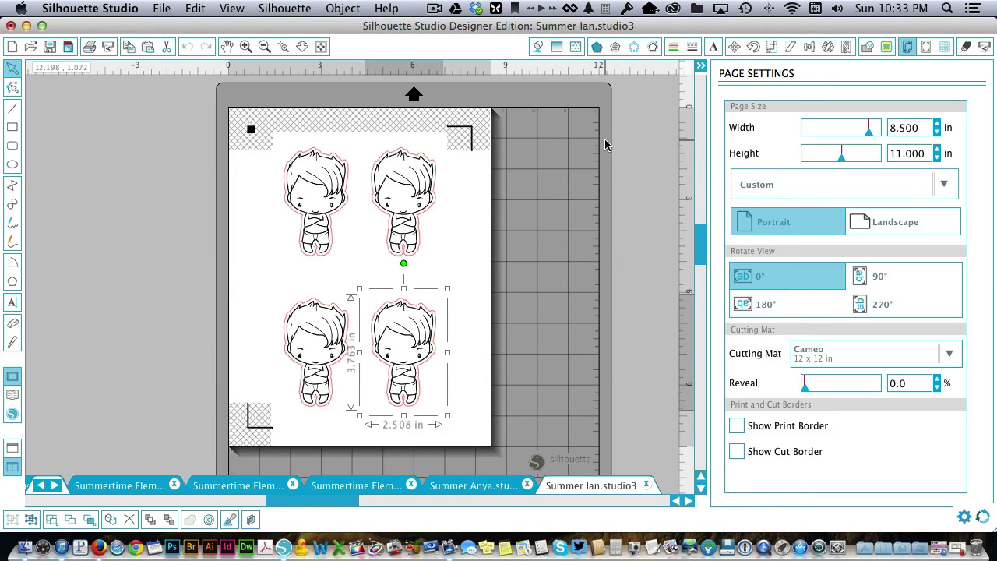